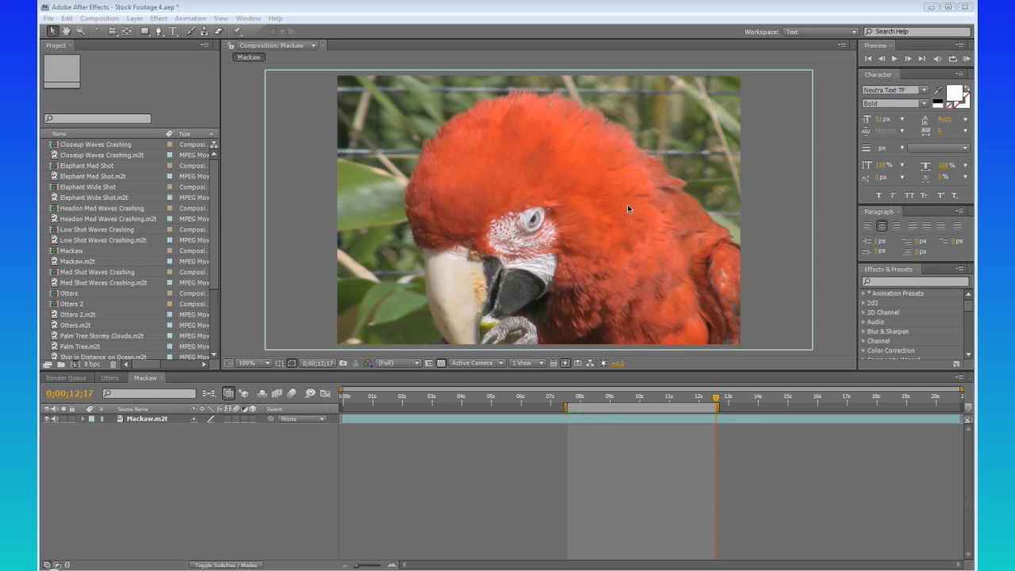
left_click(574, 399)
left_click_drag(574, 401, 711, 403)
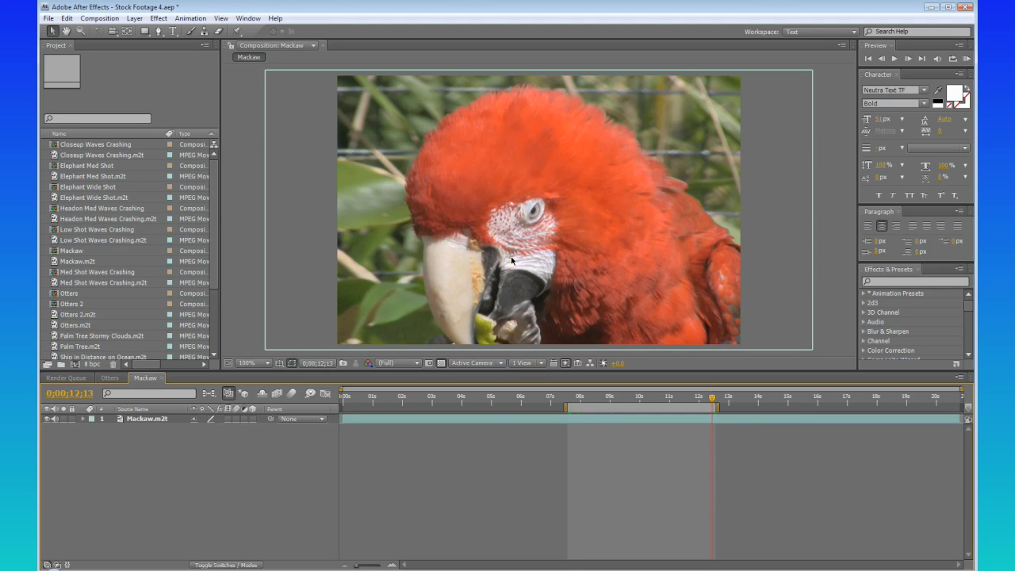
left_click(714, 403)
left_click_drag(714, 403, 717, 403)
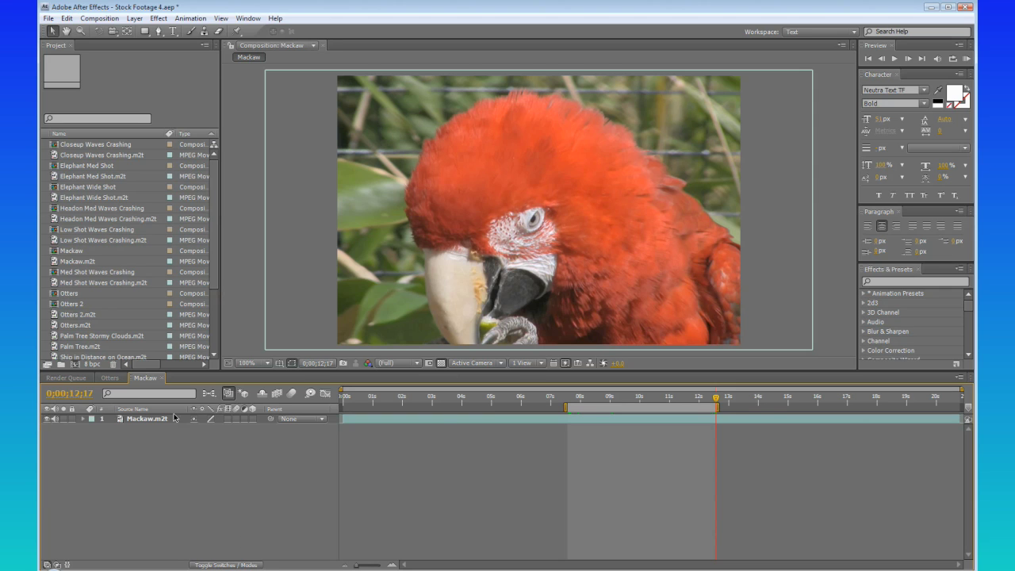
- Show the Render Queue holding the Mackaw composition and glance at the Composition menu
left_click(77, 376)
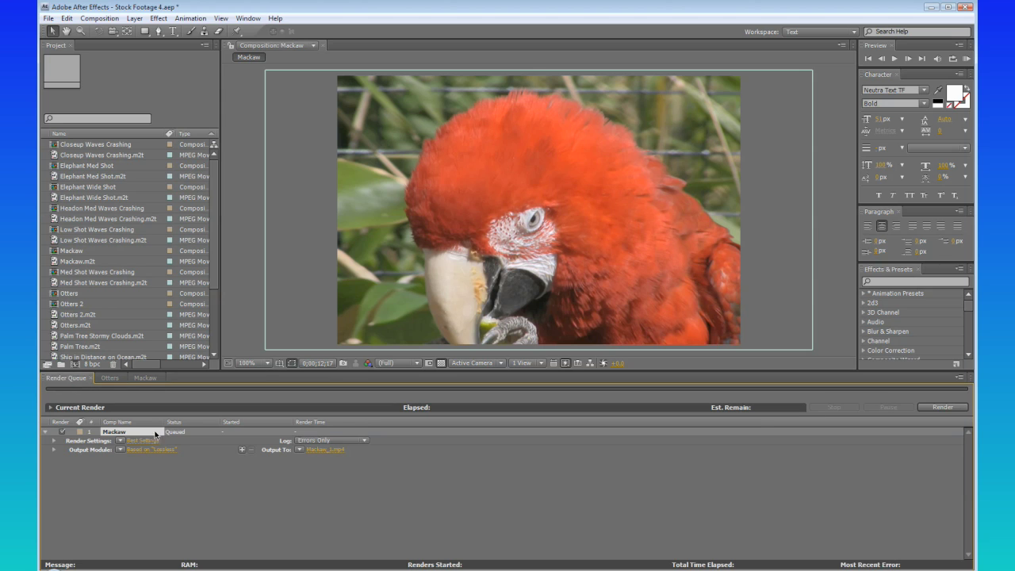
left_click(100, 18)
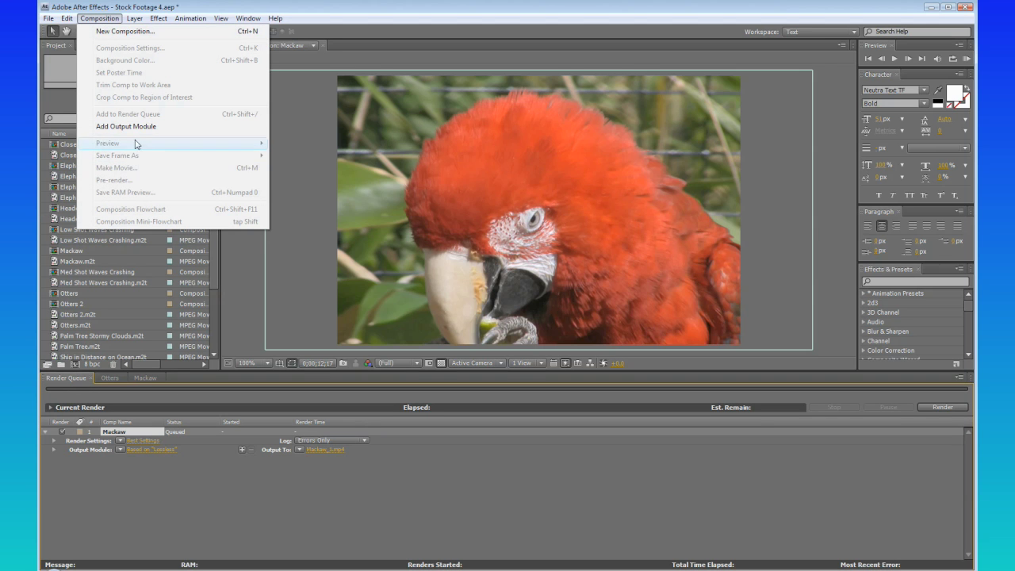
left_click(159, 467)
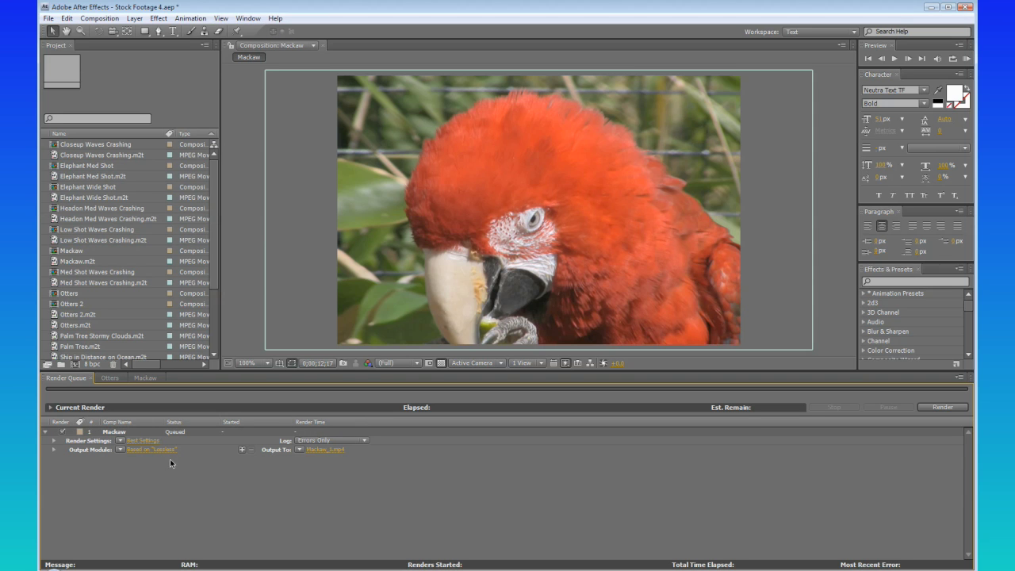
- Browse the File > Export and Composition menus without running any command
left_click(49, 17)
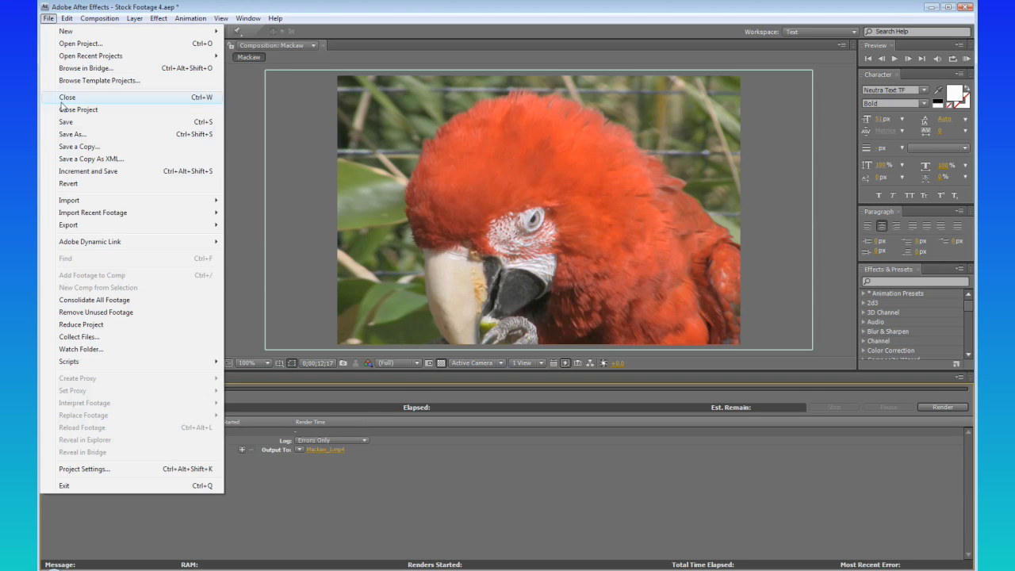
mouse_move(64, 230)
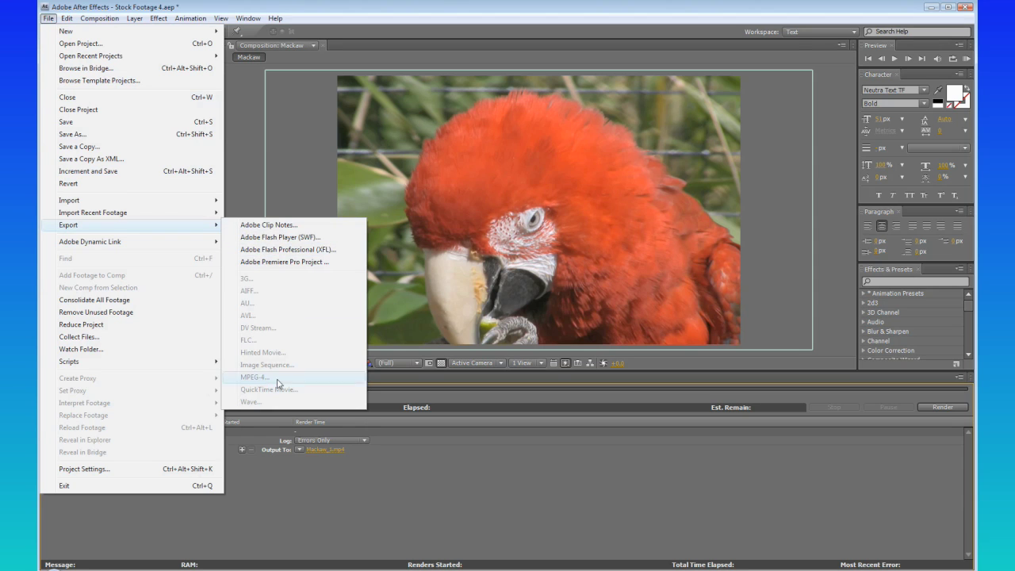
left_click(51, 20)
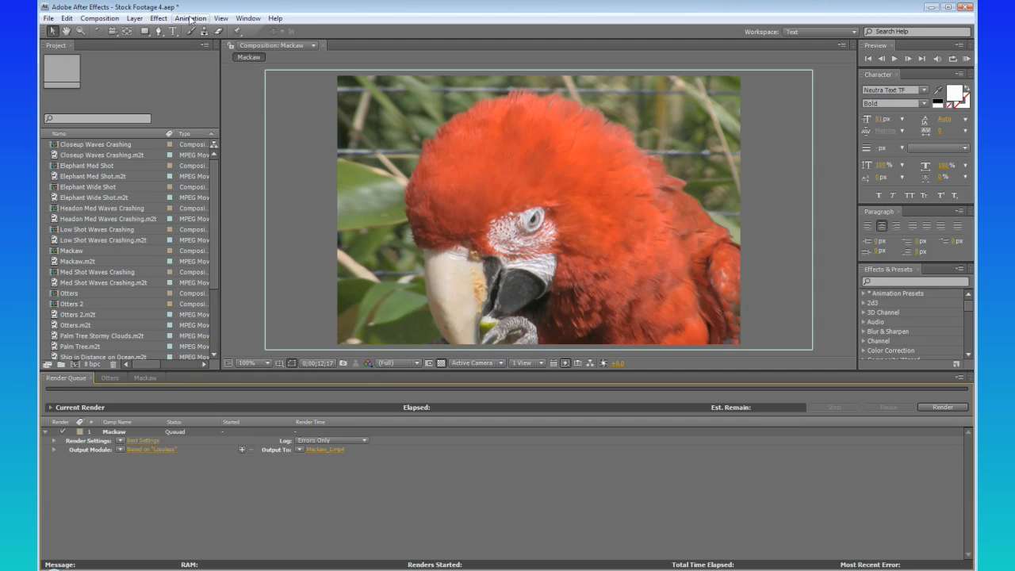
left_click(100, 18)
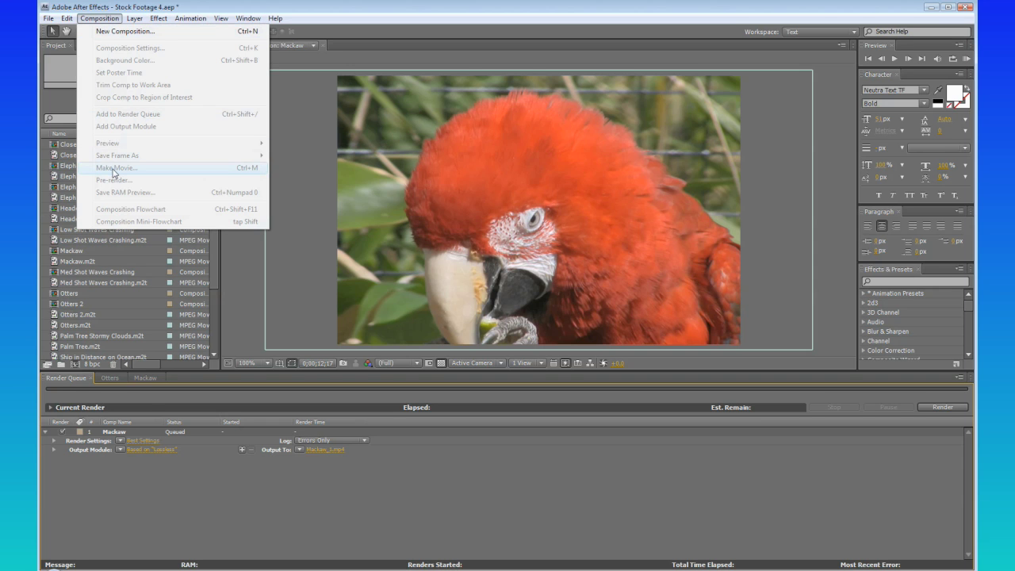
left_click(179, 471)
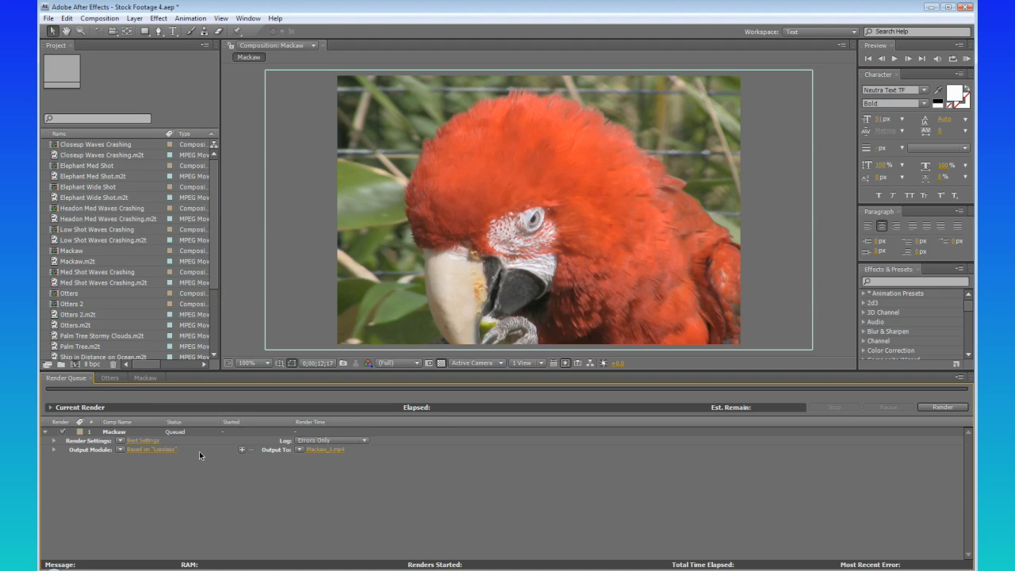
- Keep H.264 as the Mackaw output format in Output Module settings and accept them
left_click(150, 449)
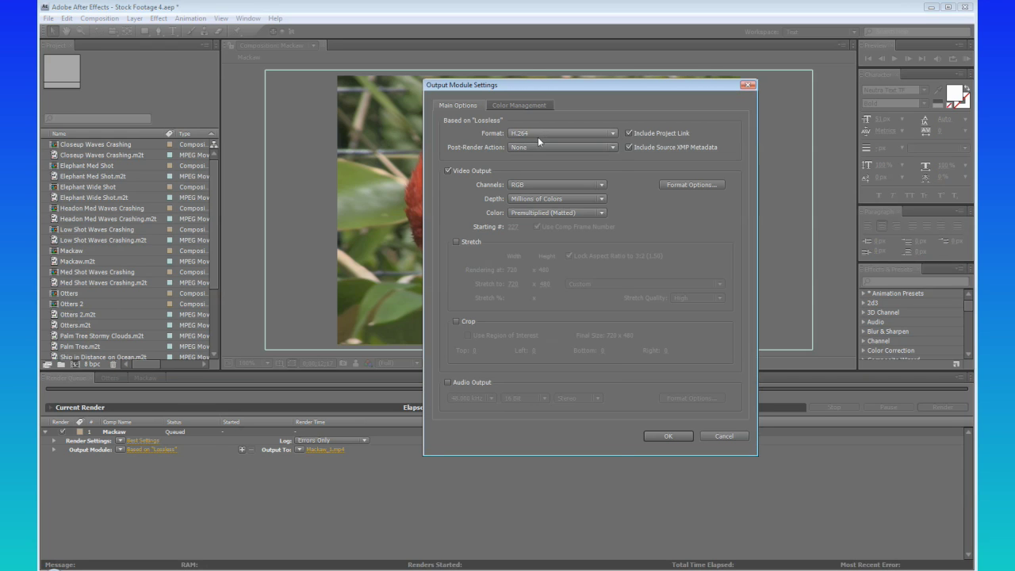
left_click(538, 137)
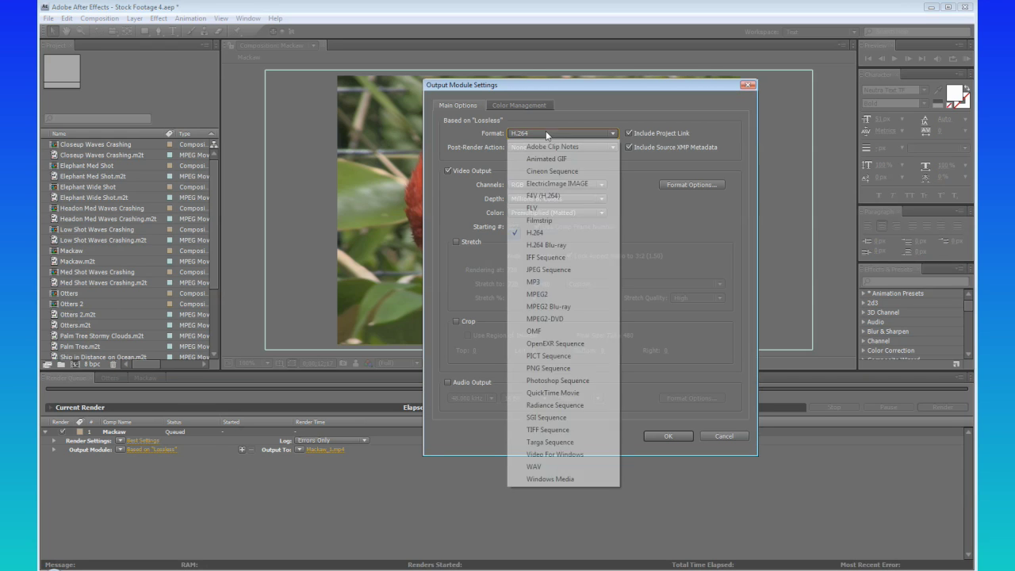
left_click(541, 234)
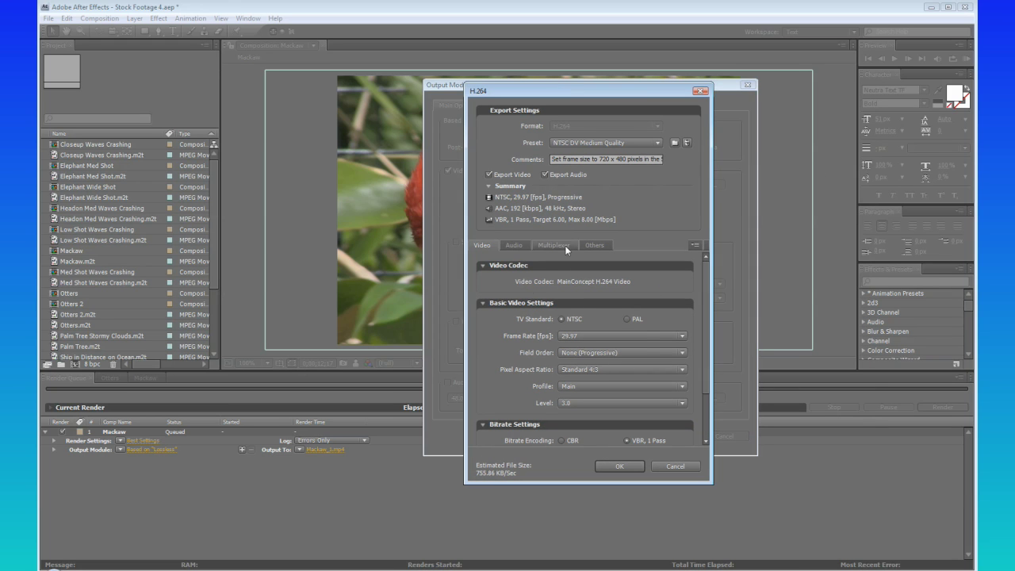
left_click(674, 467)
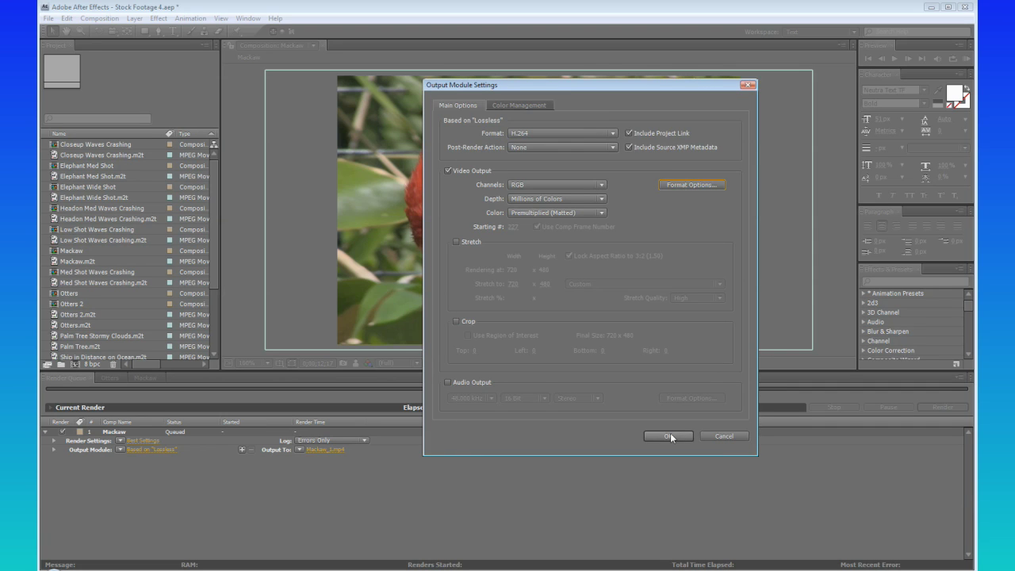
left_click(671, 435)
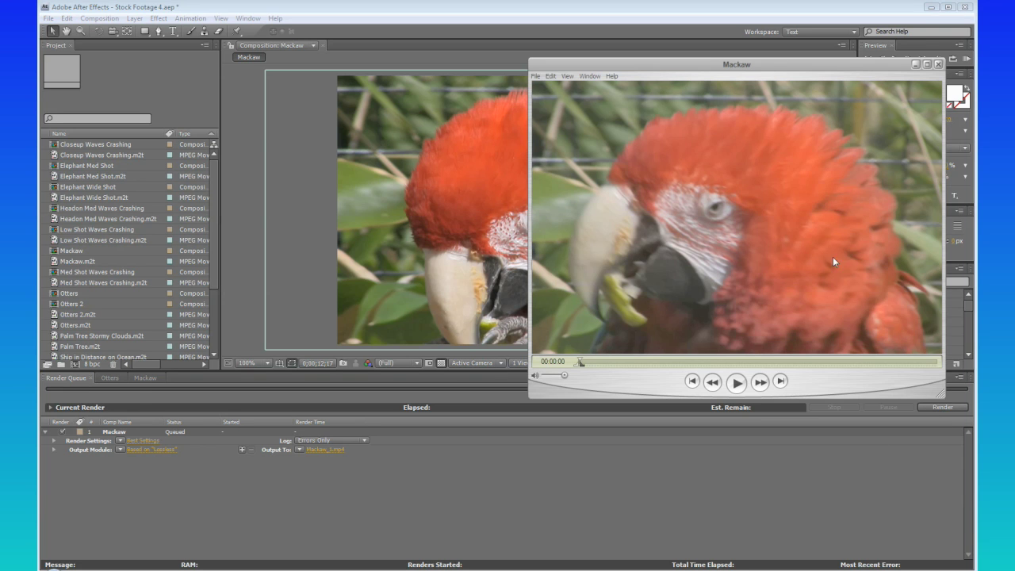
- Scrub the rendered Mackaw movie to its end and move the QuickTime window up and left
left_click(722, 361)
left_click_drag(837, 366, 933, 361)
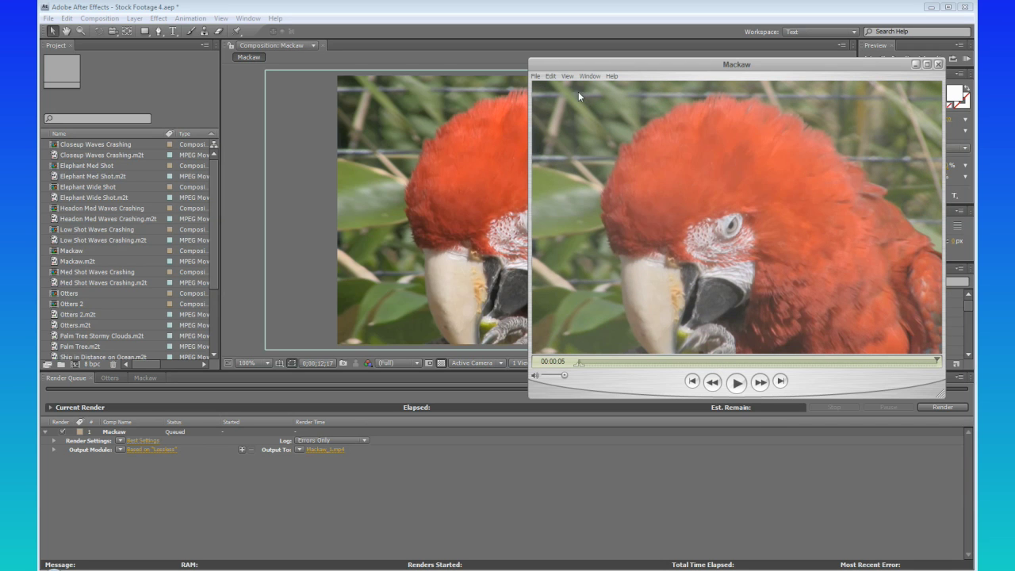
left_click_drag(587, 69, 607, 59)
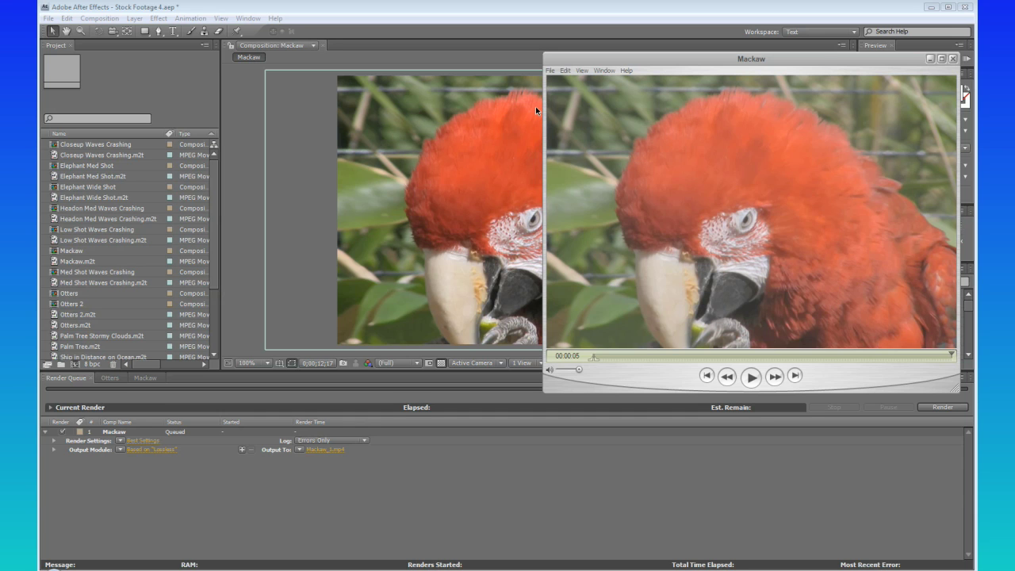
left_click_drag(623, 63, 567, 52)
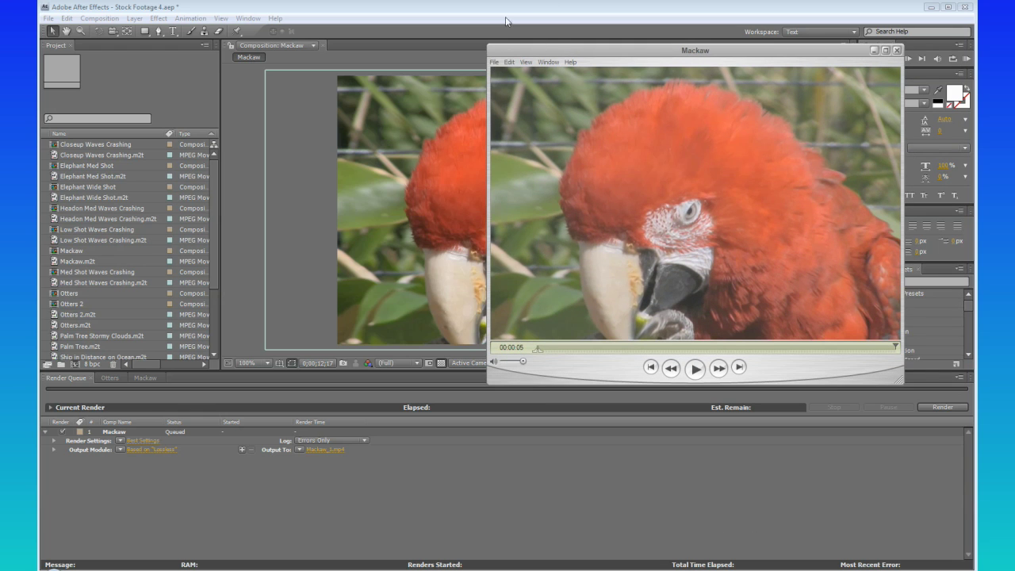
- Open the Mackaw movie's properties and show the Video Track's visual settings
left_click(494, 62)
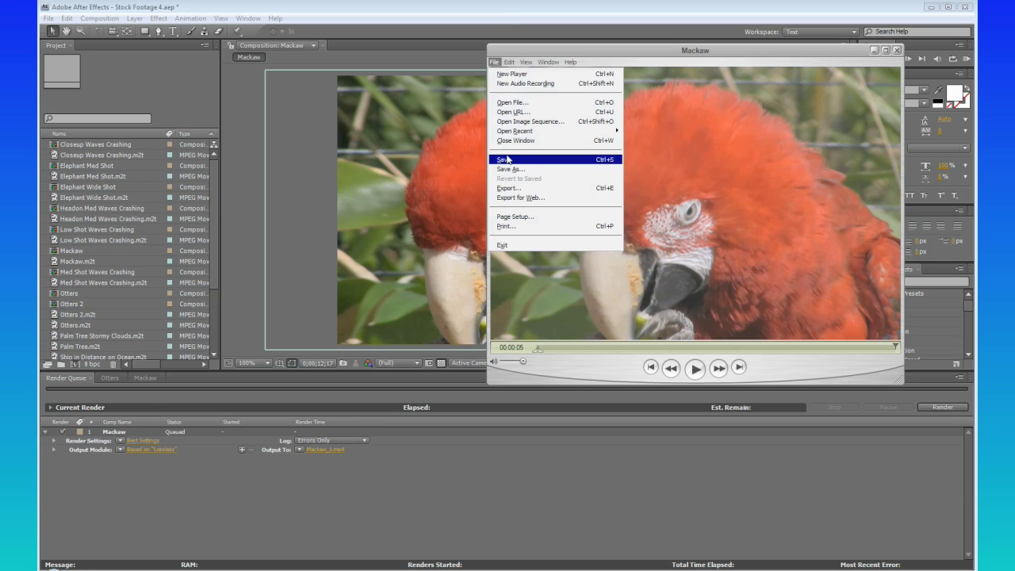
mouse_move(549, 63)
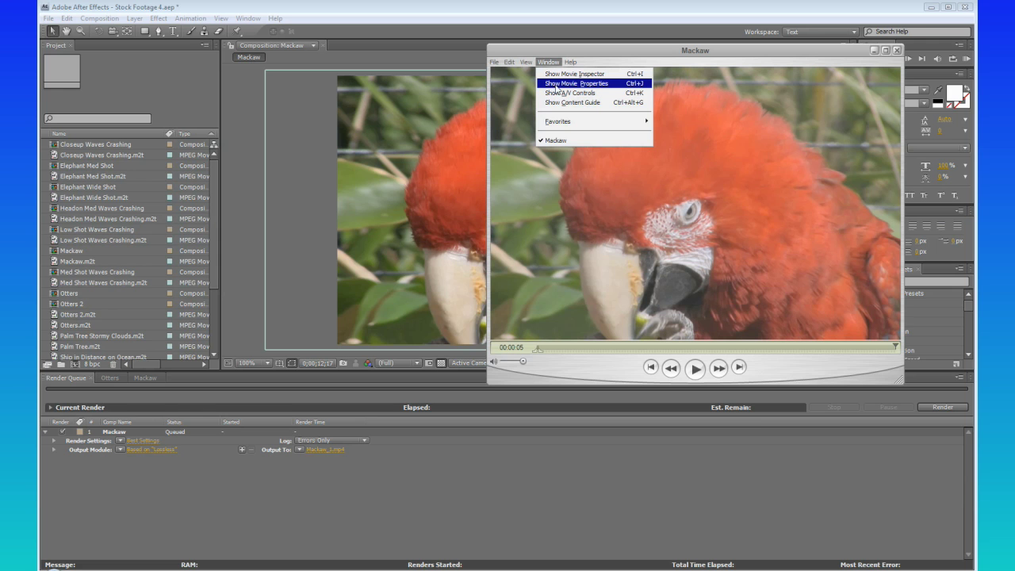
left_click(562, 84)
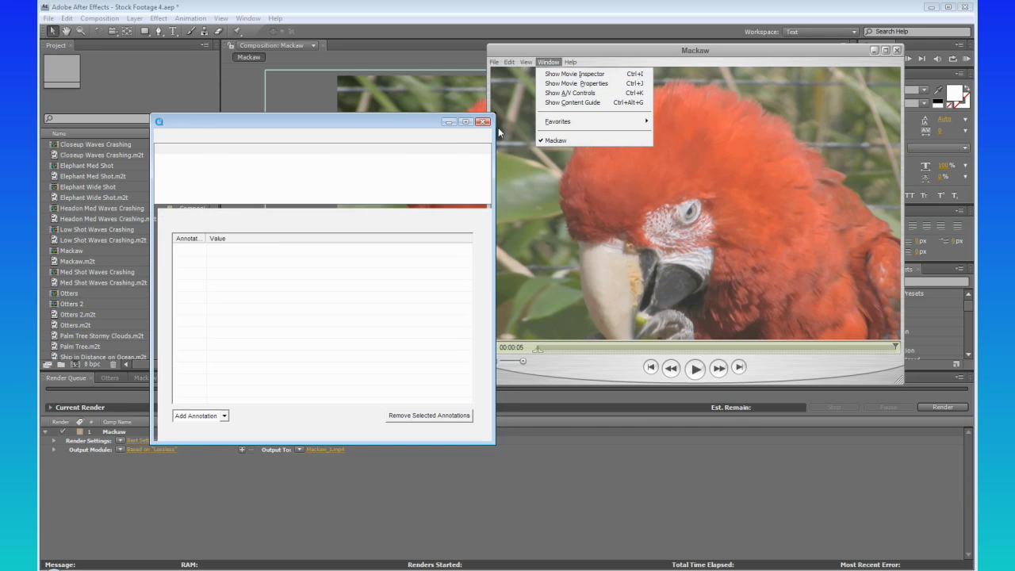
left_click_drag(319, 127, 632, 73)
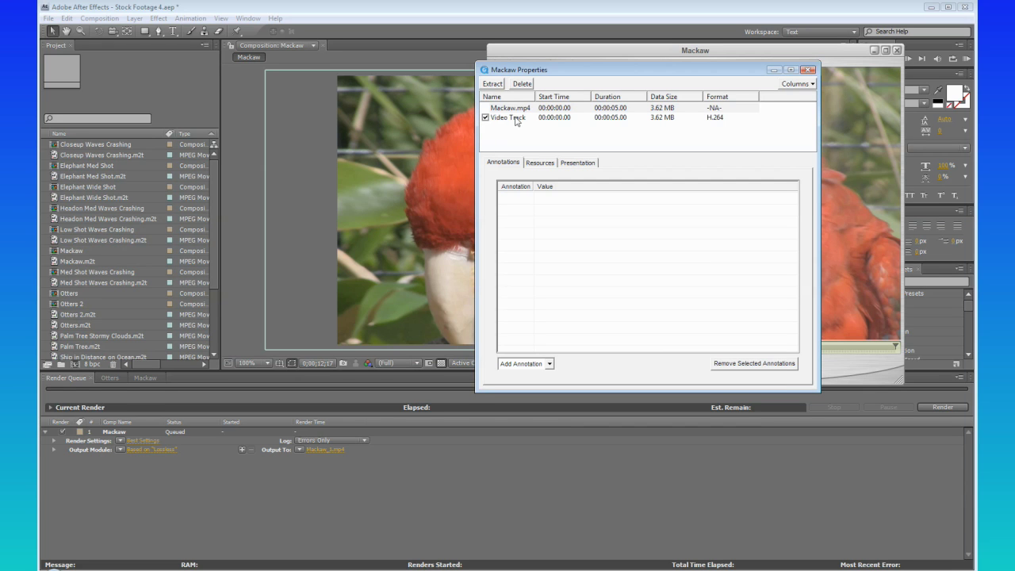
left_click(516, 121)
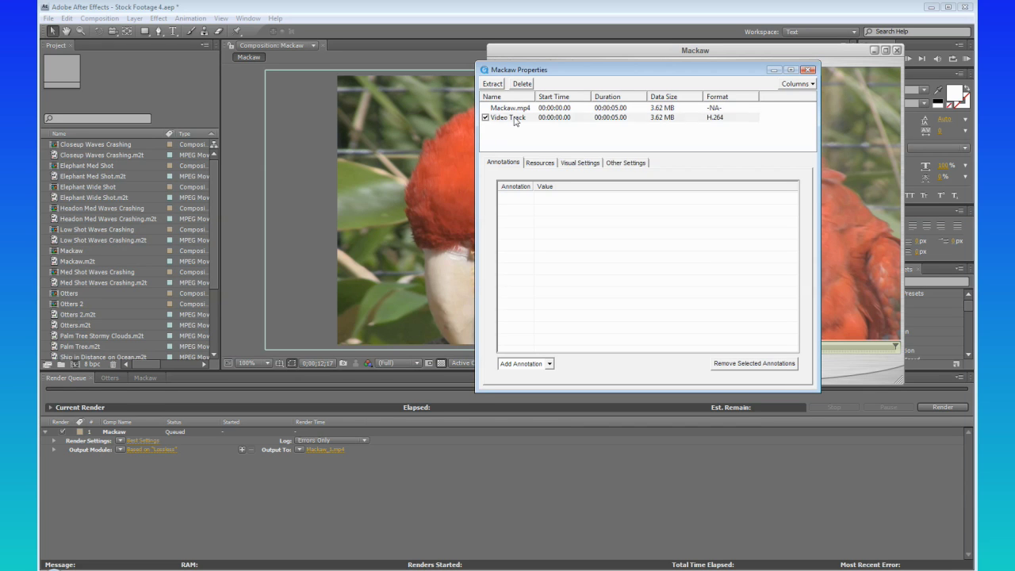
left_click(582, 164)
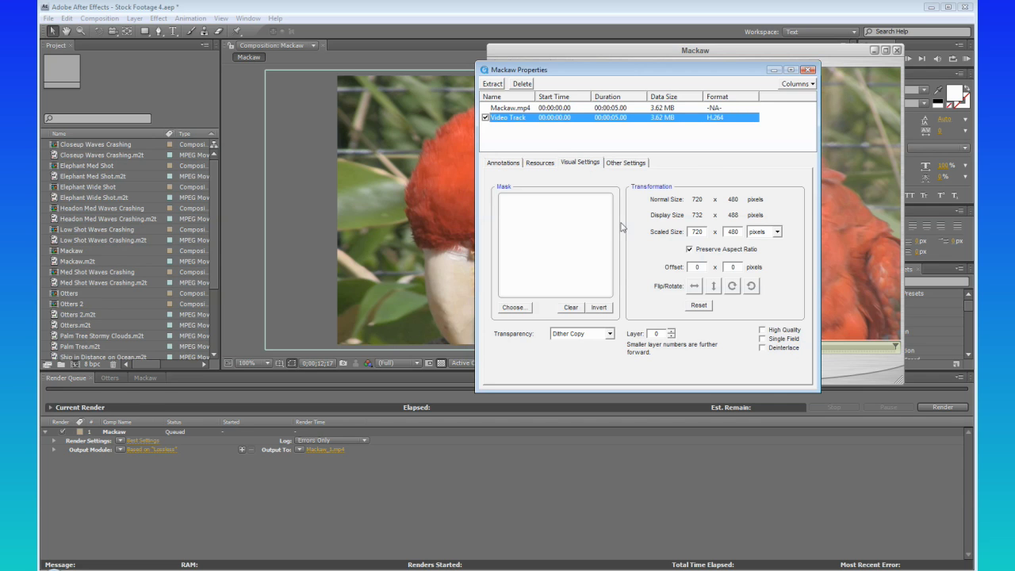
- Change the video track transparency from Blend to Straight Alpha, then close the properties
left_click(610, 334)
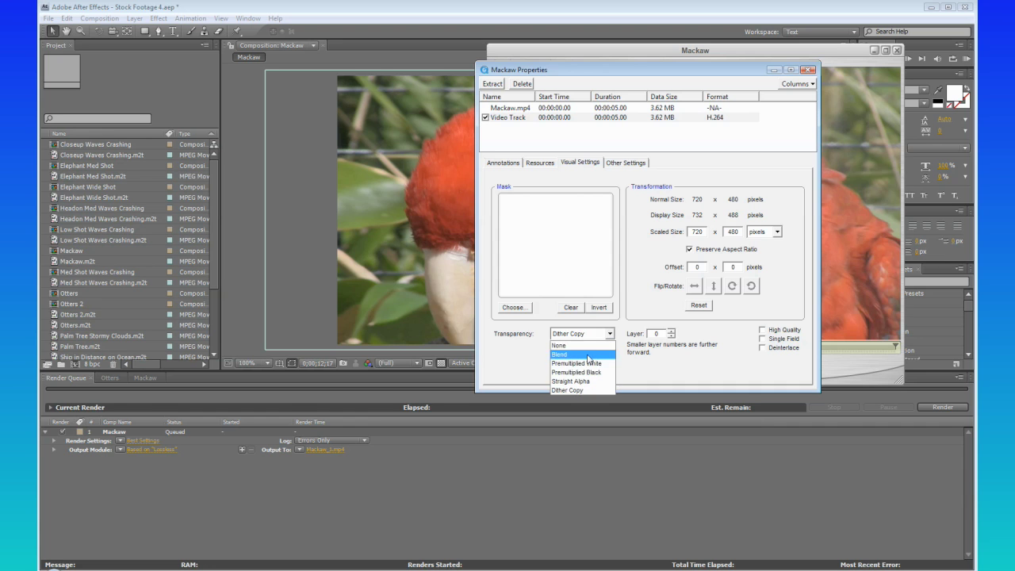
left_click(591, 354)
left_click_drag(592, 350, 619, 350)
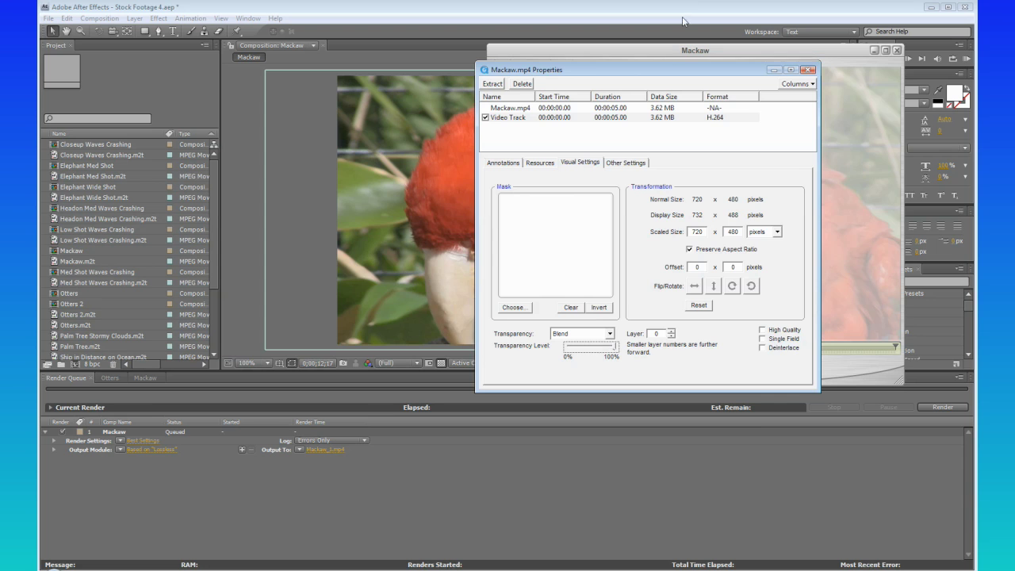
left_click_drag(643, 70, 419, 75)
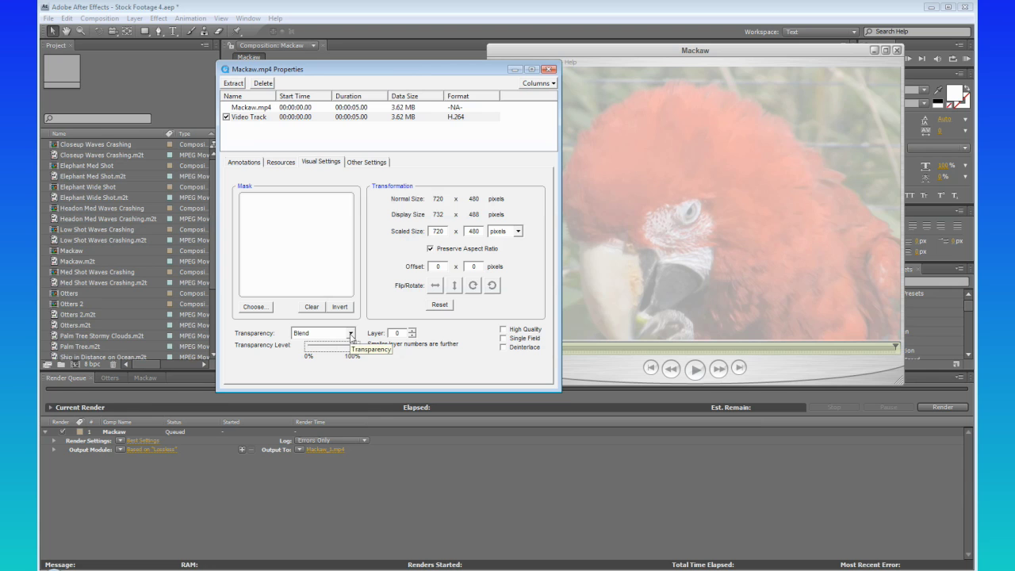
left_click(351, 335)
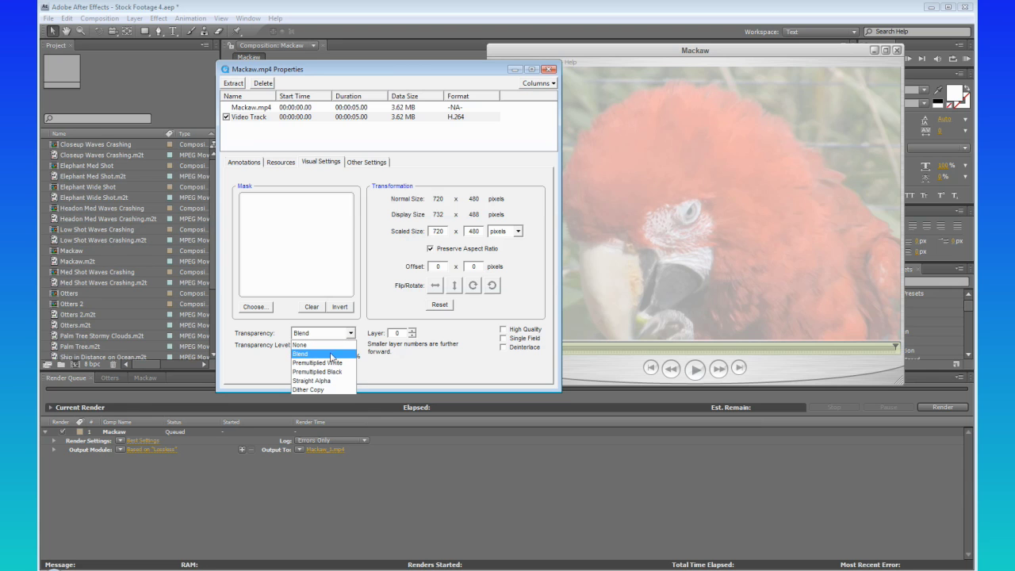
left_click(323, 381)
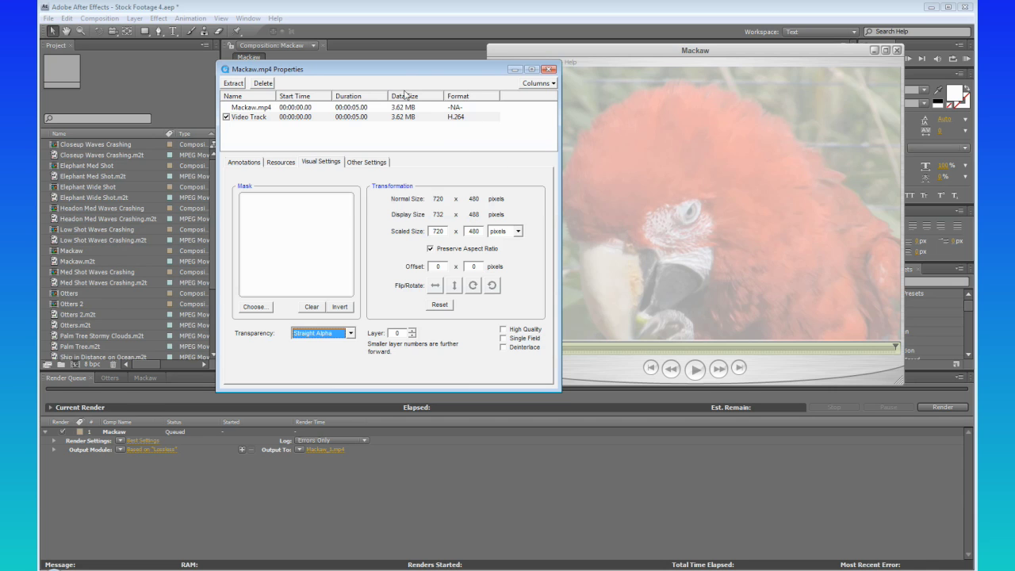
left_click(549, 69)
- Save the corrected movie as a self-contained Mackaw.mov
left_click(495, 62)
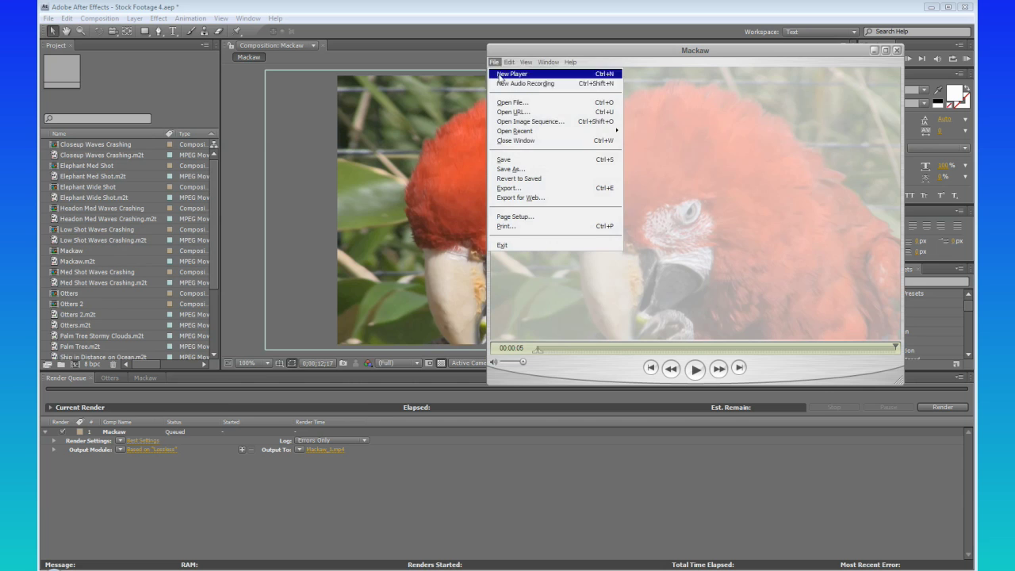
left_click(503, 159)
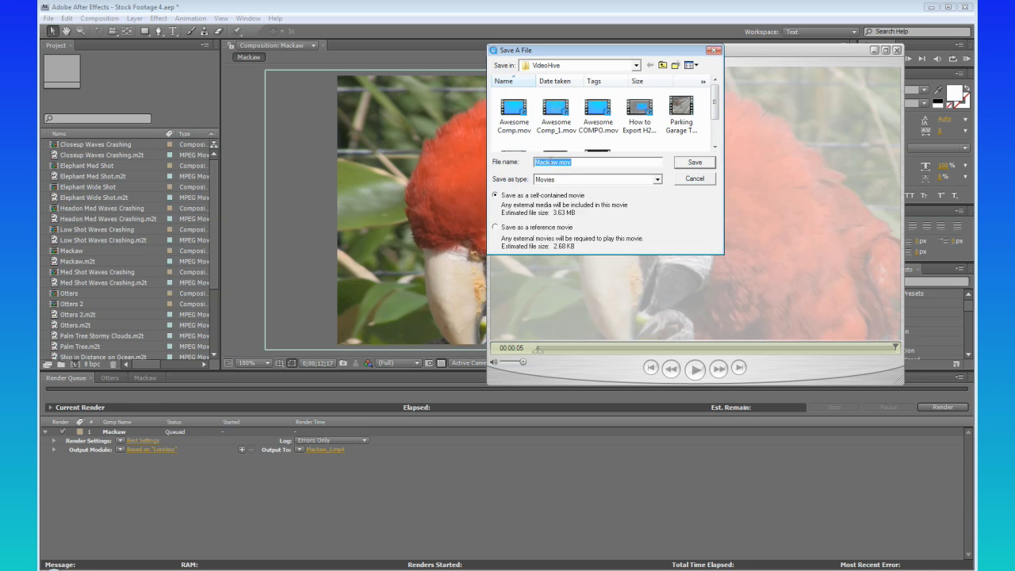
left_click(695, 179)
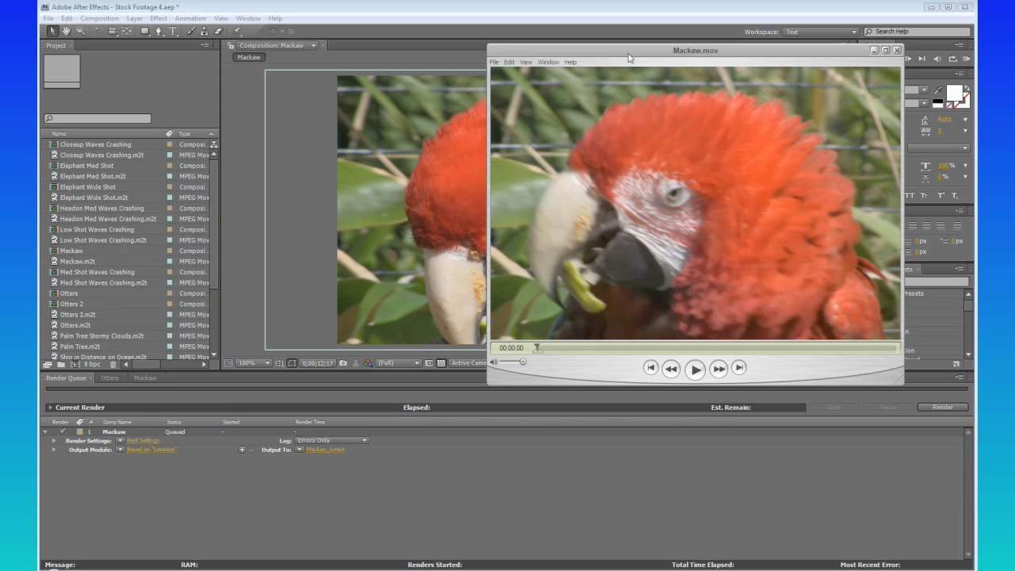
- Check the end of Mackaw.mov's playback and bring up the VideoHive folder
left_click_drag(628, 50, 713, 54)
left_click(759, 369)
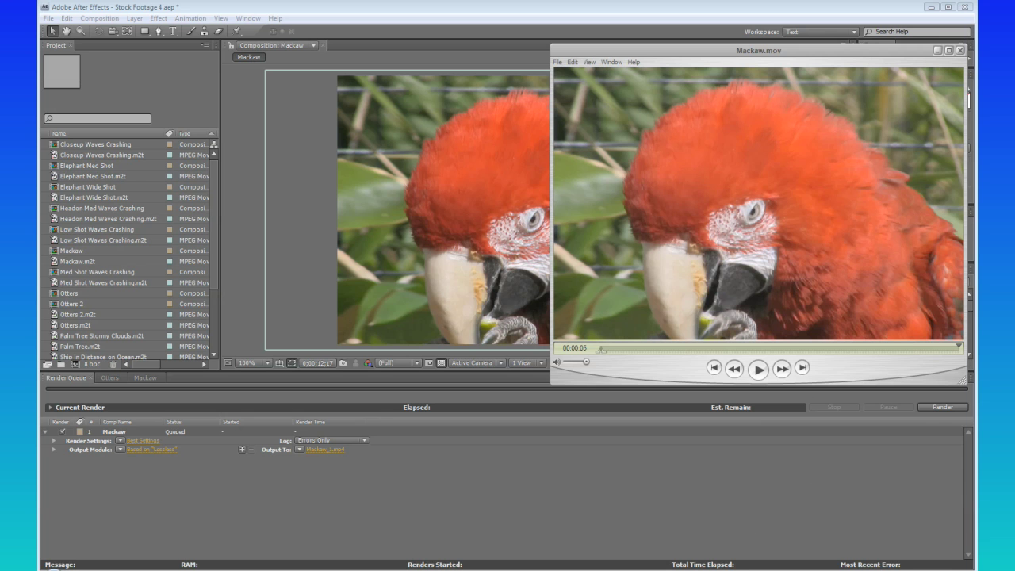
left_click(833, 570)
- Open the original Mackaw.mp4 in a second player, move it right and jump to its last frame
left_click(782, 296)
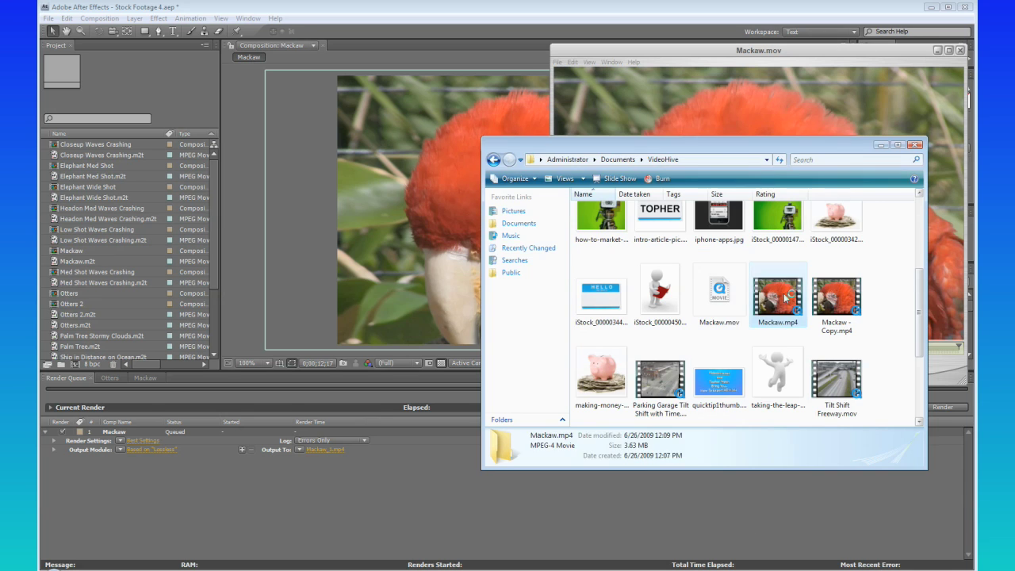
double_click(782, 295)
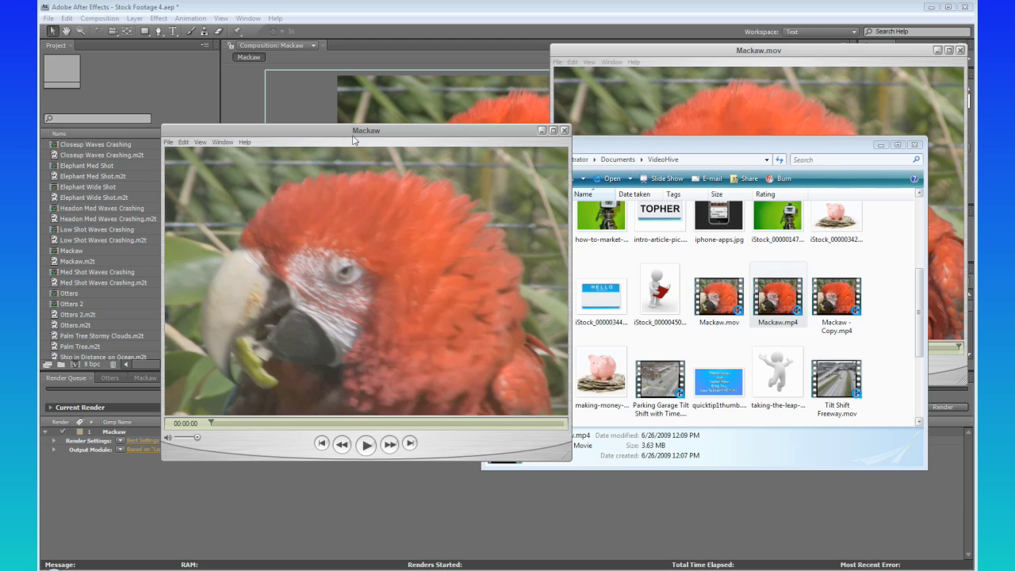
left_click_drag(341, 138, 732, 56)
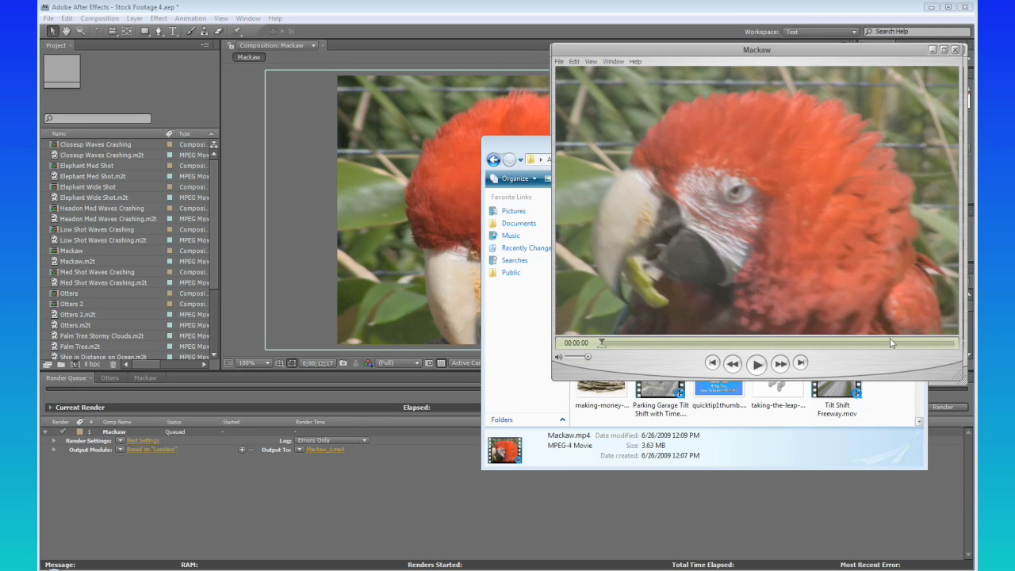
left_click_drag(942, 347, 956, 346)
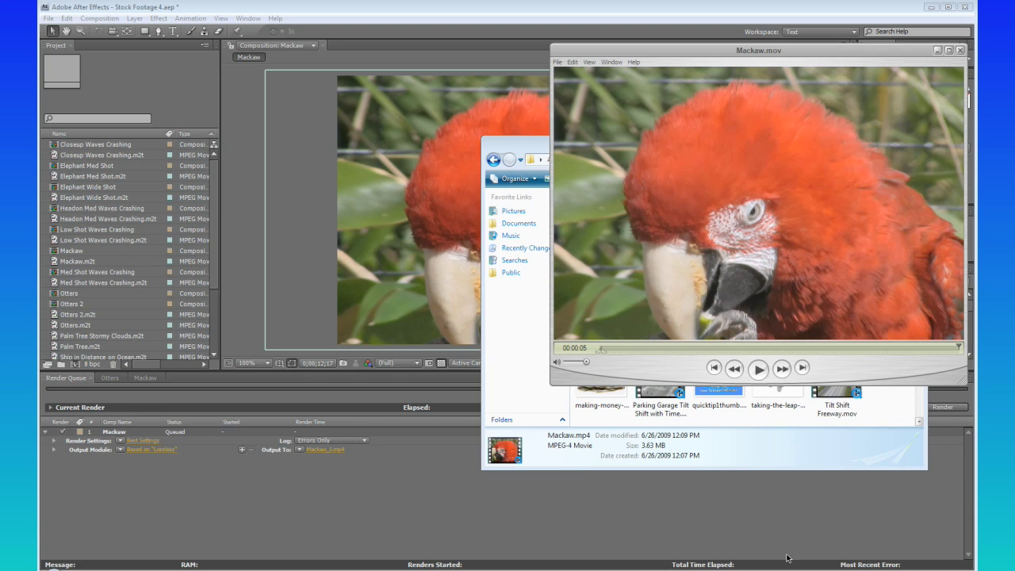
- Drag the Mackaw.mov player left so it sits beside the original clip
left_click(532, 146)
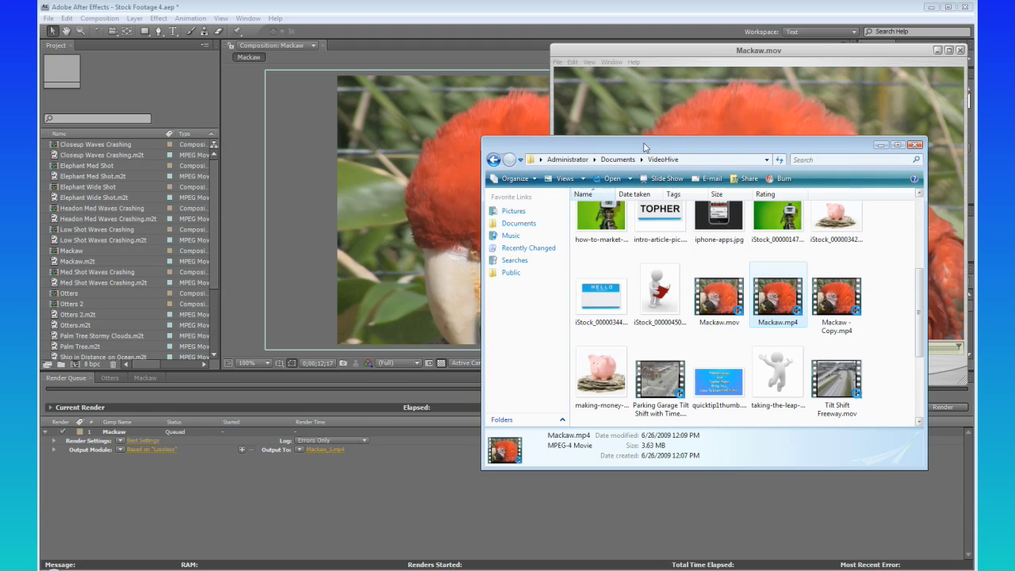
left_click(825, 46)
left_click_drag(825, 46, 404, 52)
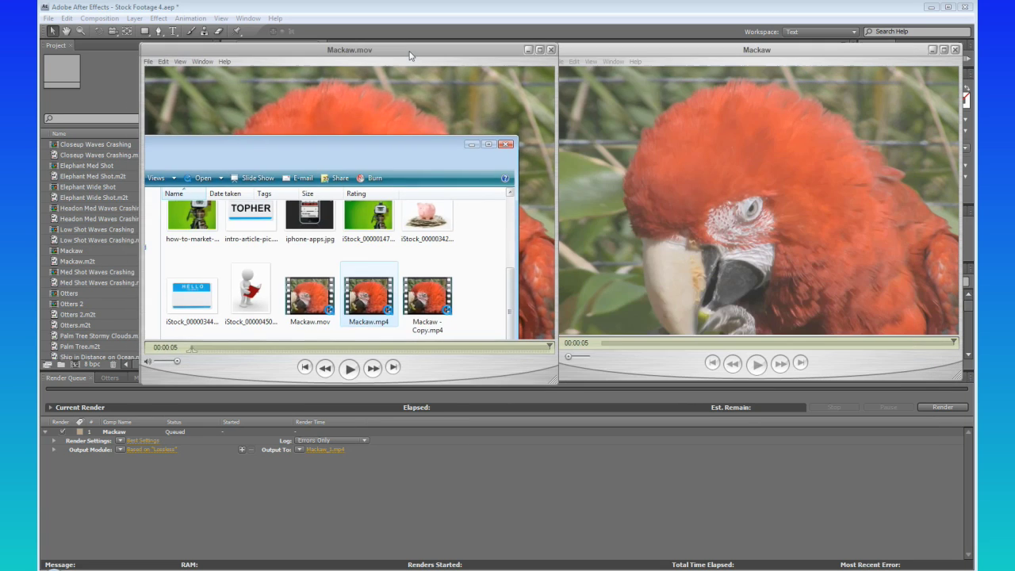